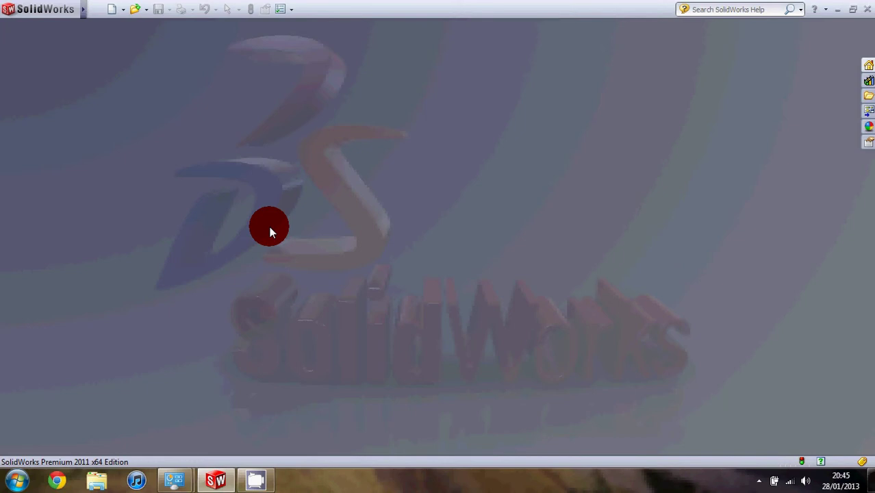
Create a new part document and start a Revolved Boss/Base sketch on the Front Plane
click(111, 10)
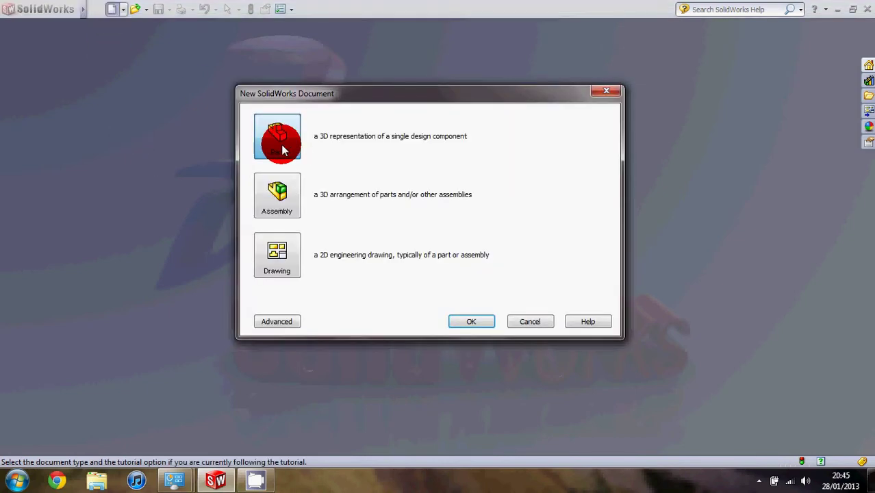
click(478, 324)
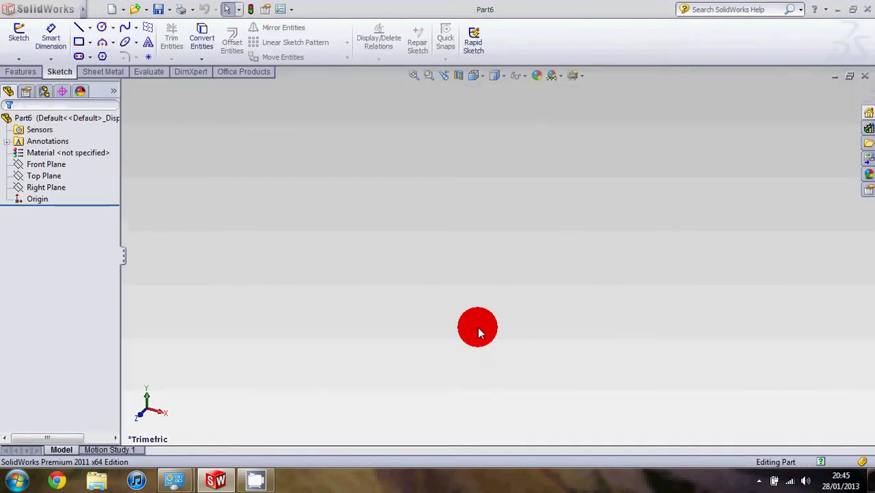
click(15, 72)
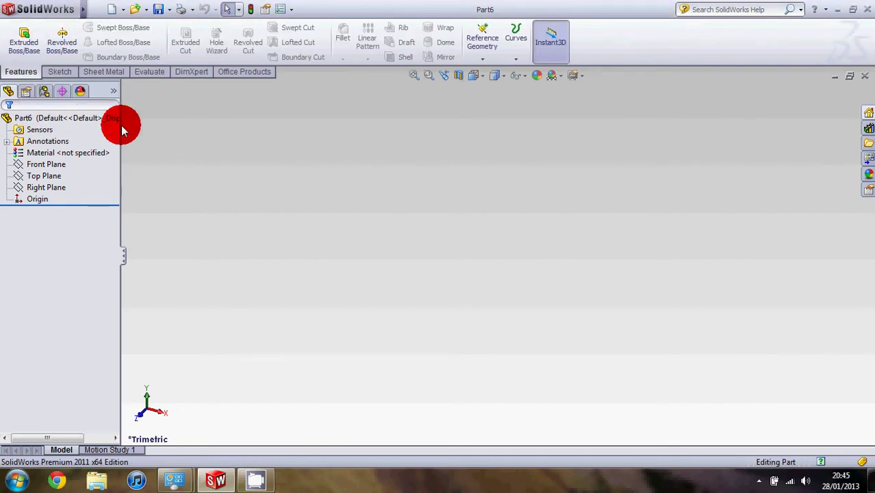
click(58, 51)
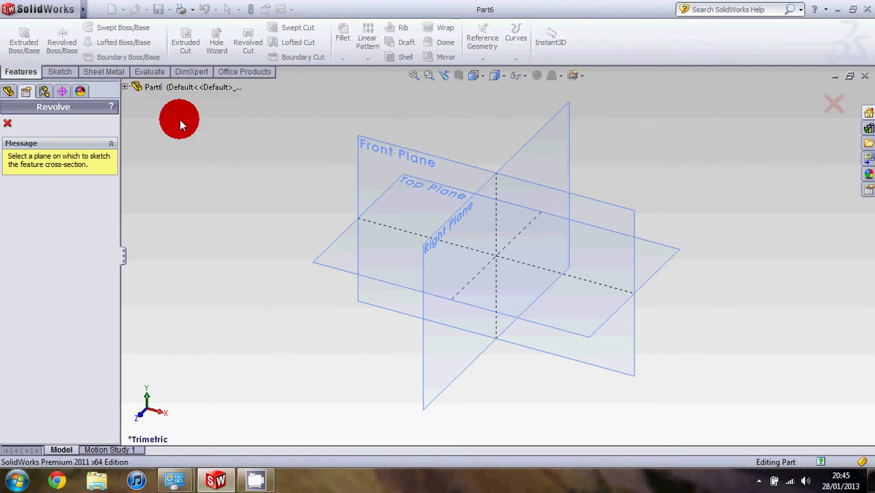
click(421, 161)
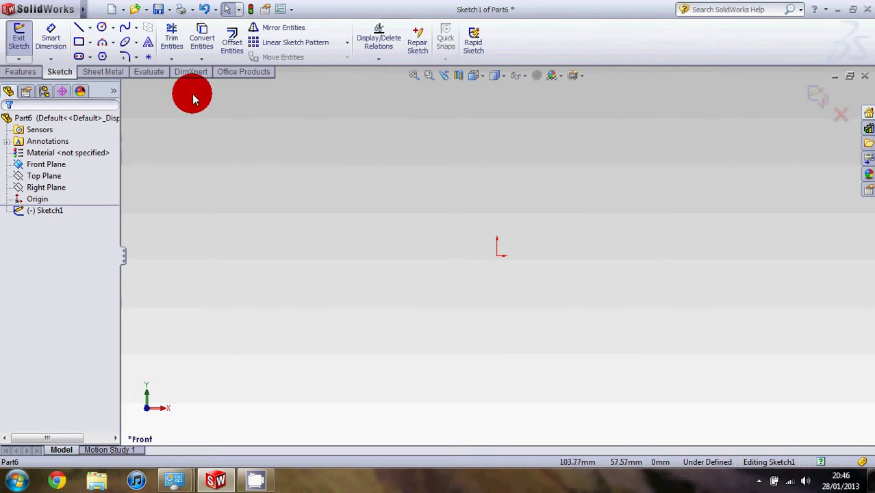
Sketch a vertical line starting level with the origin on its negative X side and dimension its length to 1.5 mm
click(80, 30)
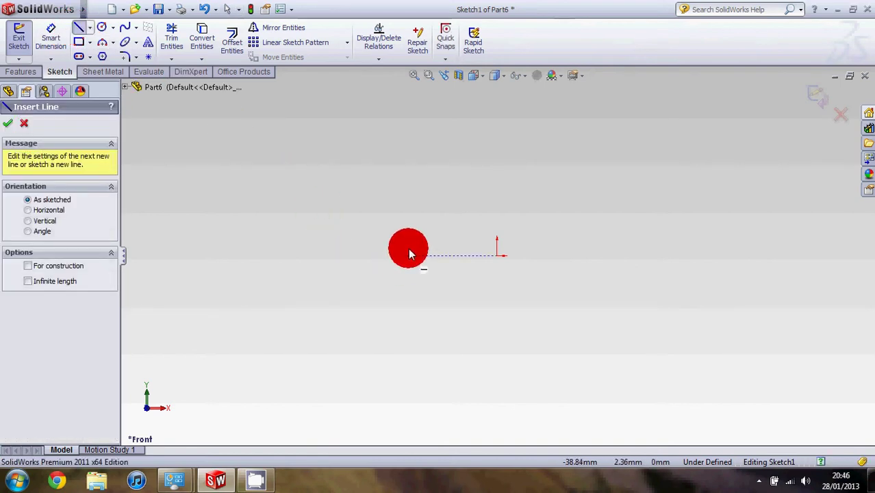
drag(404, 261, 405, 232)
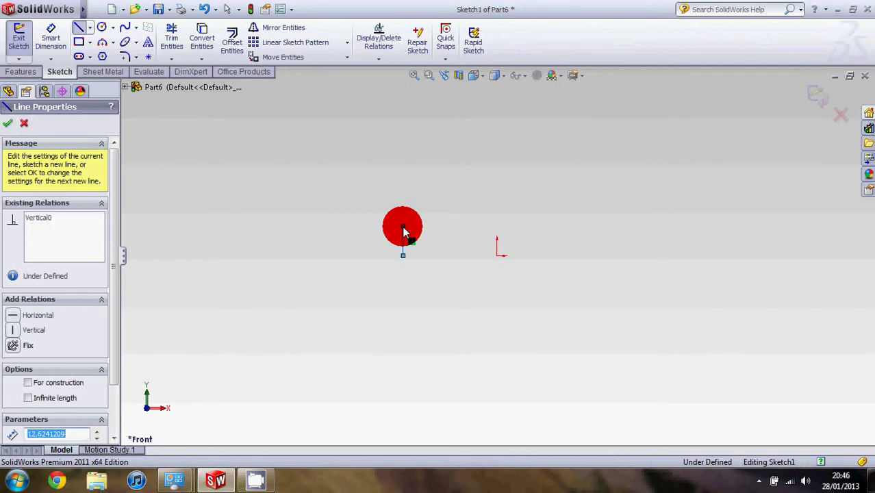
click(45, 32)
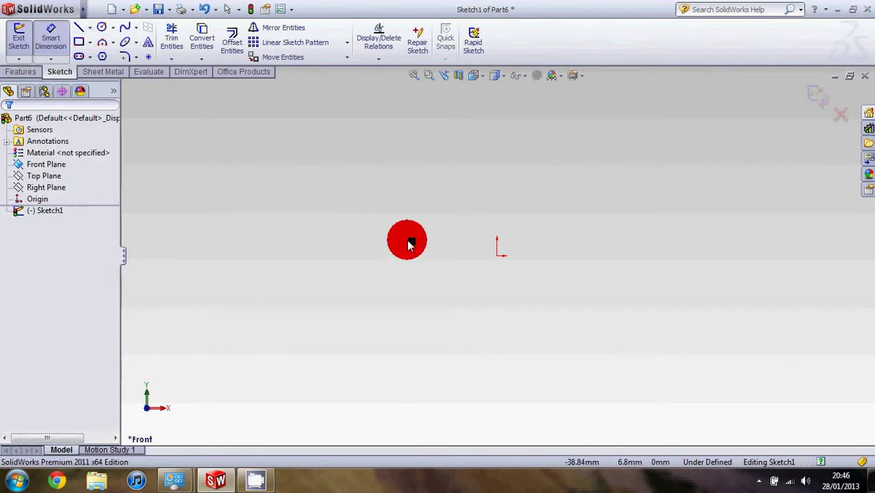
drag(406, 245, 345, 245)
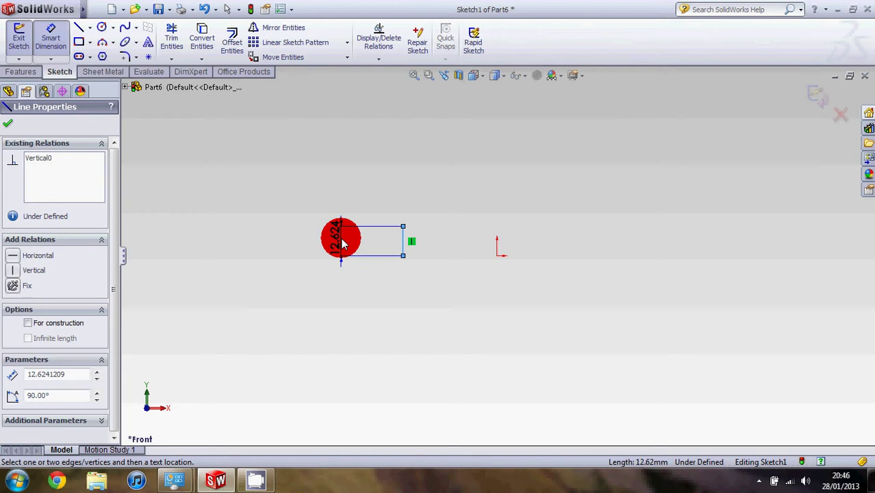
click(344, 245)
text(1.5)
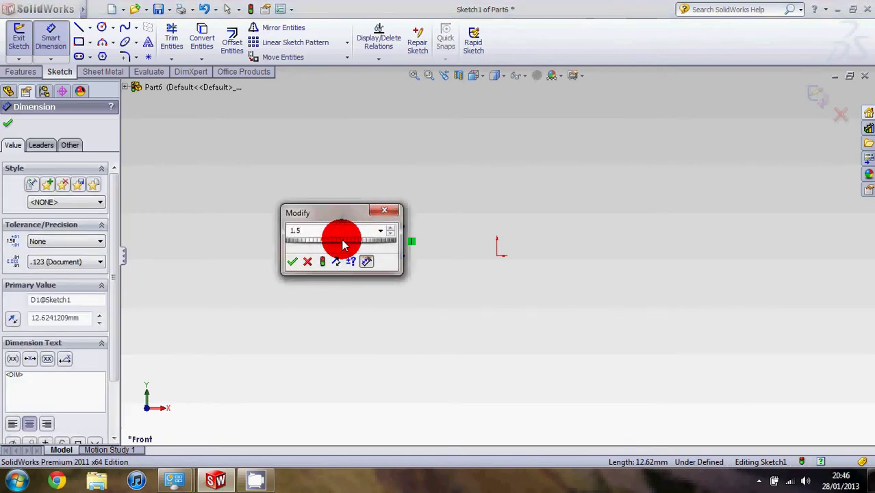
text(00mm)
key(Return)
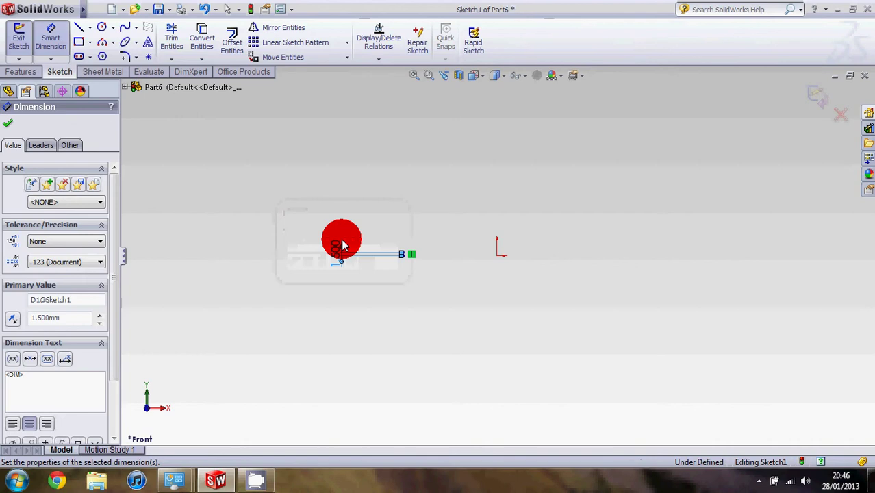
Reposition the 1.5 mm dimension so that it sits close to the short vertical line
click(428, 75)
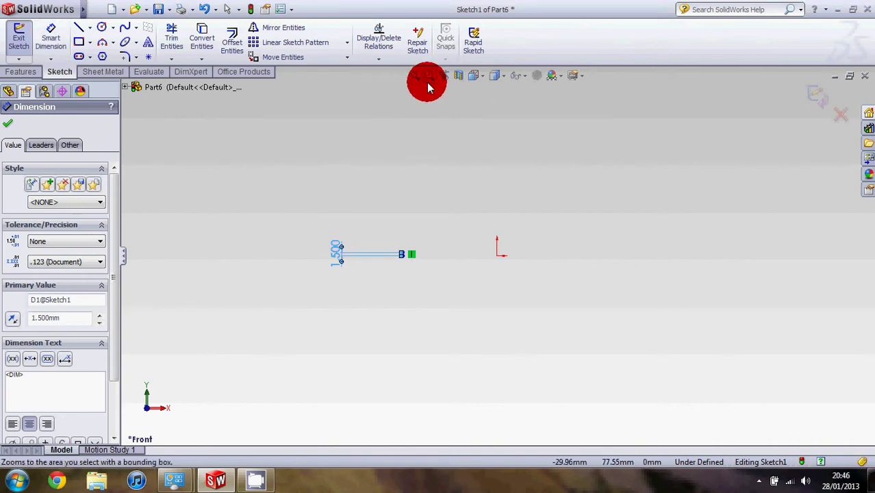
drag(385, 246, 442, 274)
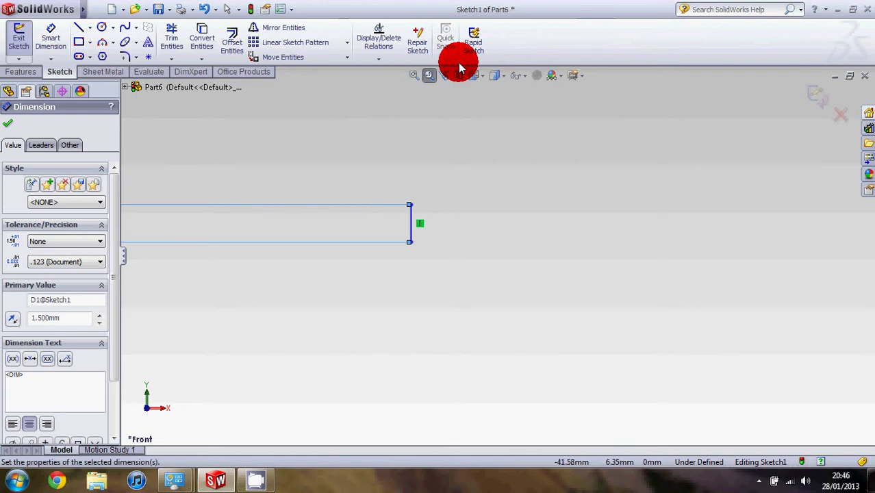
click(414, 76)
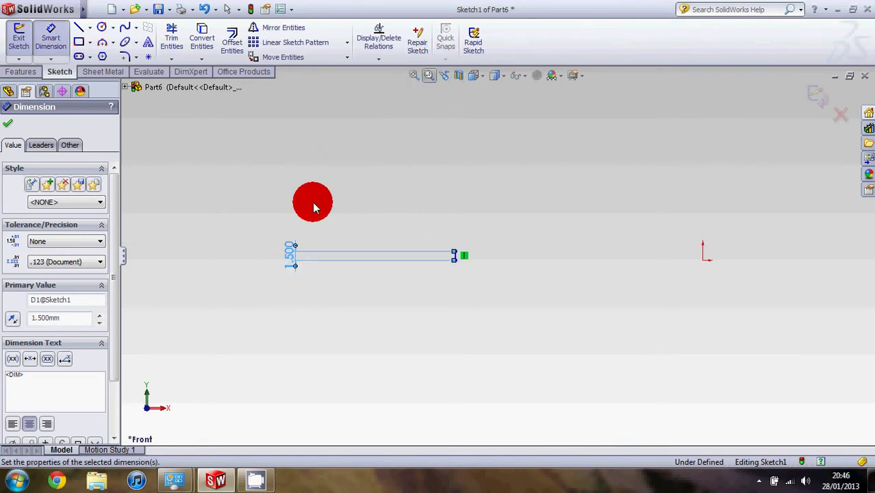
drag(288, 254, 433, 247)
click(436, 241)
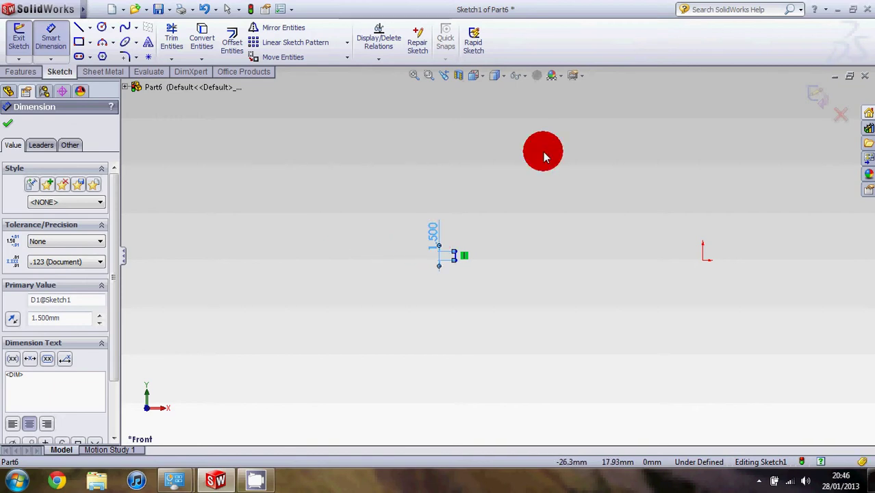
From the 1.5 mm line's upper end, sketch a horizontal line about 5.9 mm long, a rising slanted line about 9.3 mm long and a short horizontal top edge
click(428, 75)
mouse_move(419, 194)
mouse_down()
mouse_move(507, 264)
mouse_move(615, 315)
mouse_up()
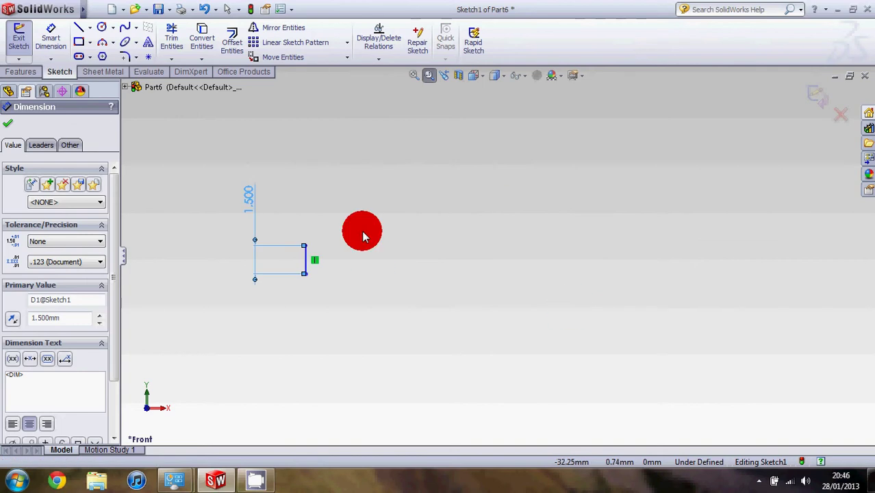
click(80, 31)
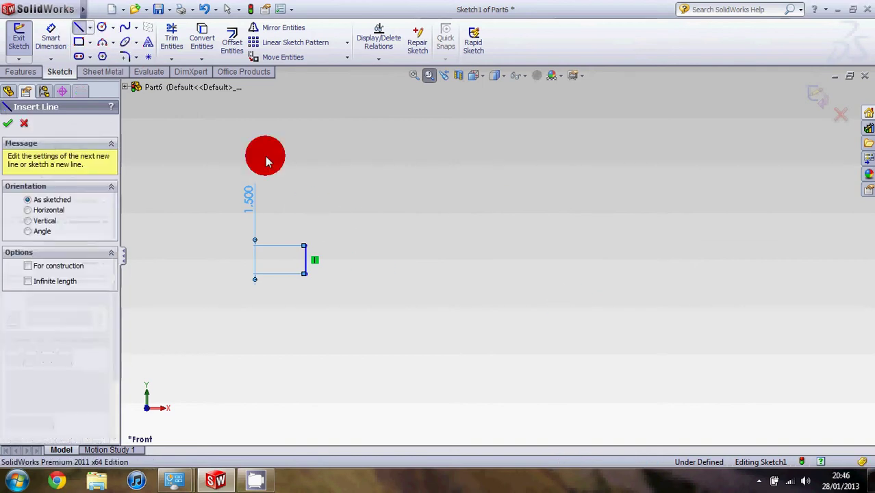
drag(304, 246, 428, 246)
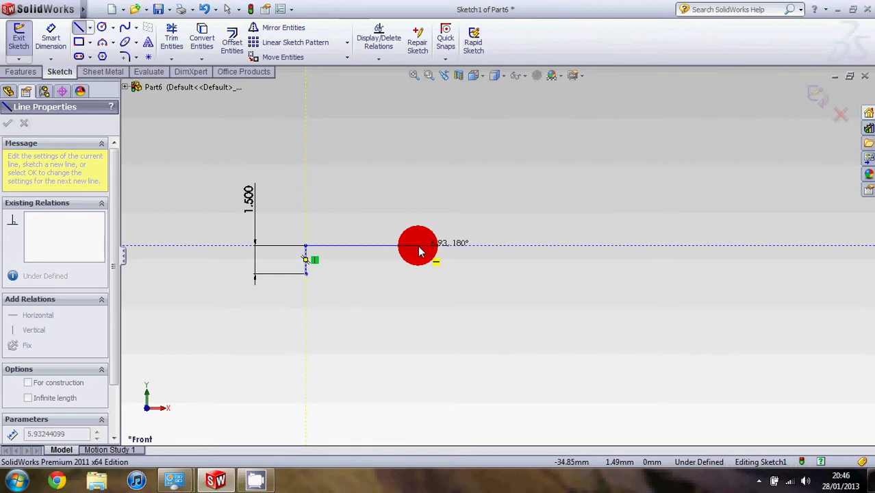
click(418, 245)
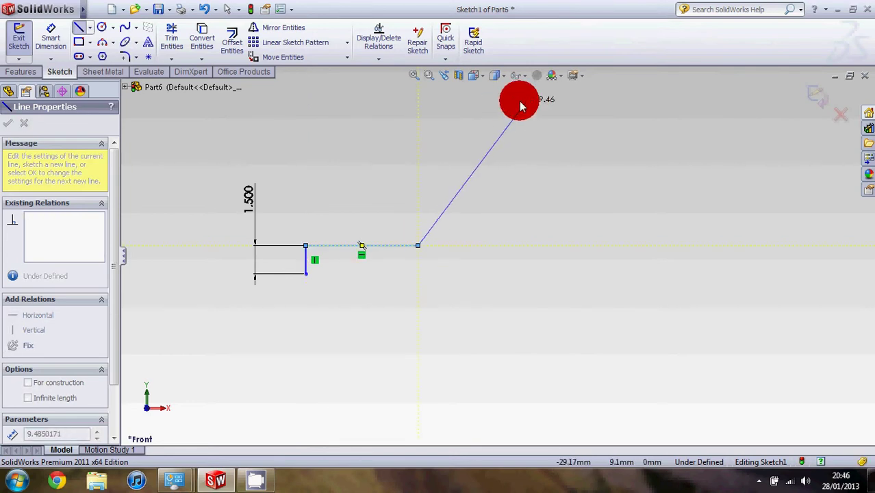
click(515, 98)
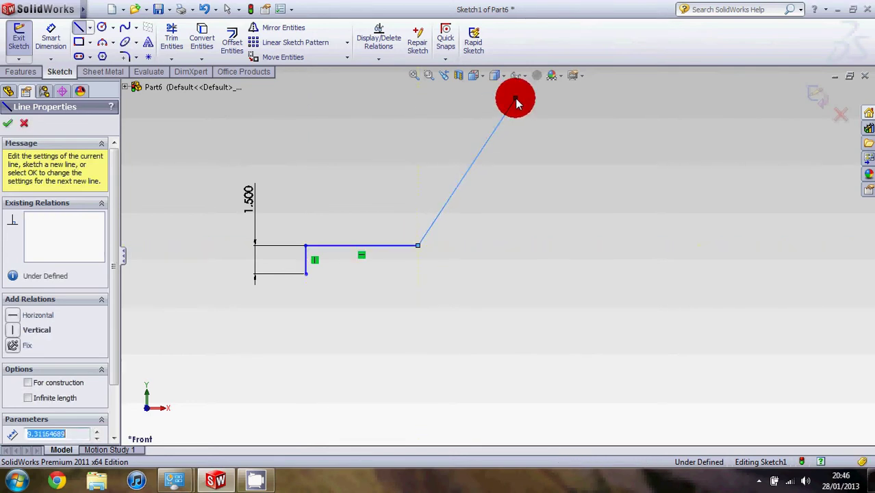
click(564, 98)
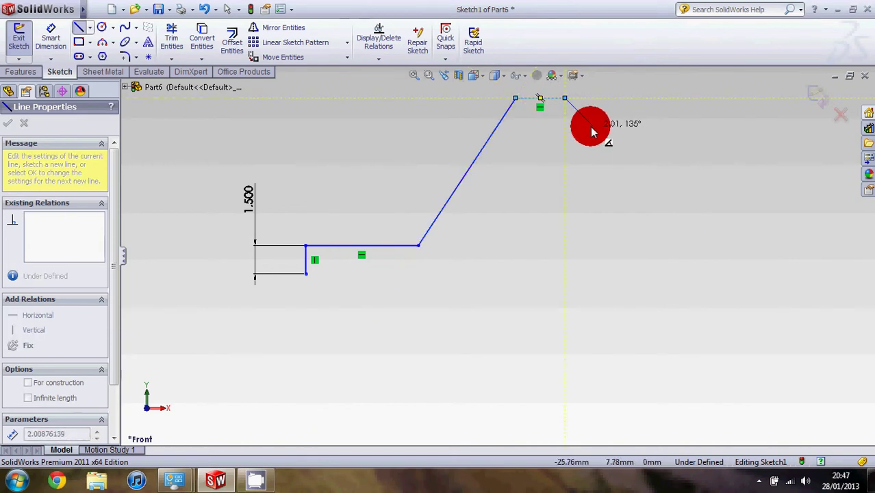
Continue the profile with a 45° corner line about 2 mm long, a long vertical down, a horizontal bottom edge and a short vertical about 2.4 mm up
click(591, 125)
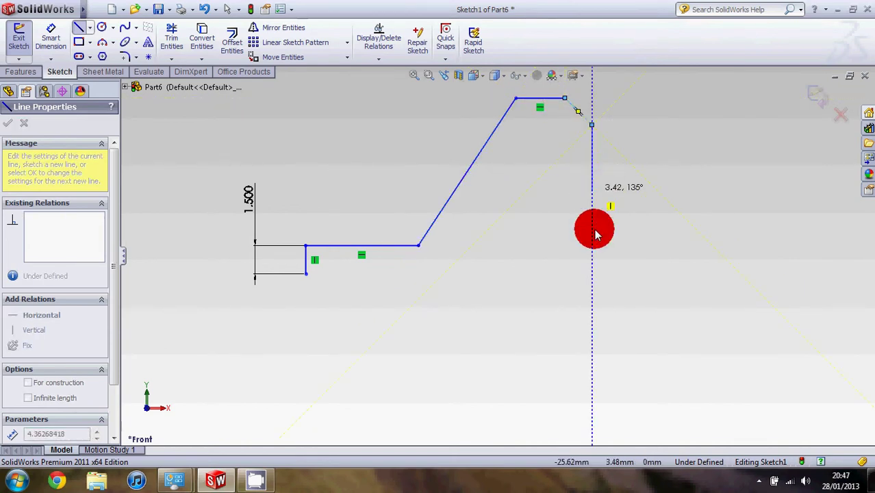
click(591, 329)
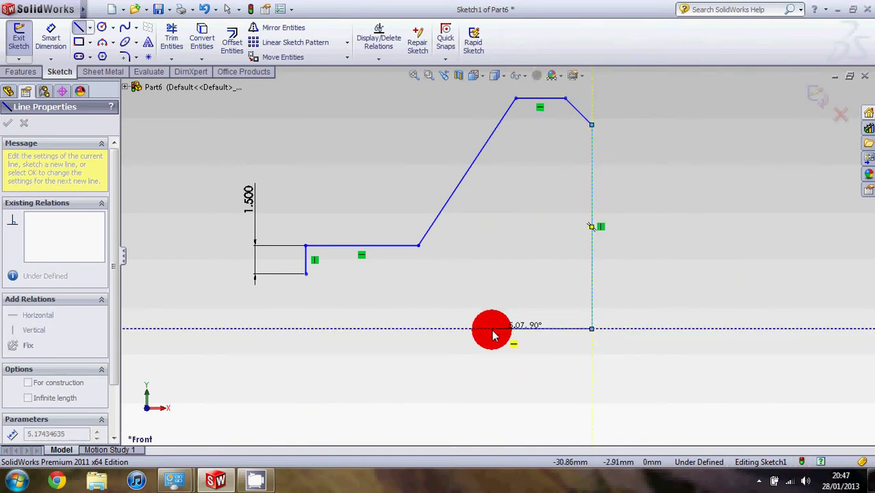
click(434, 331)
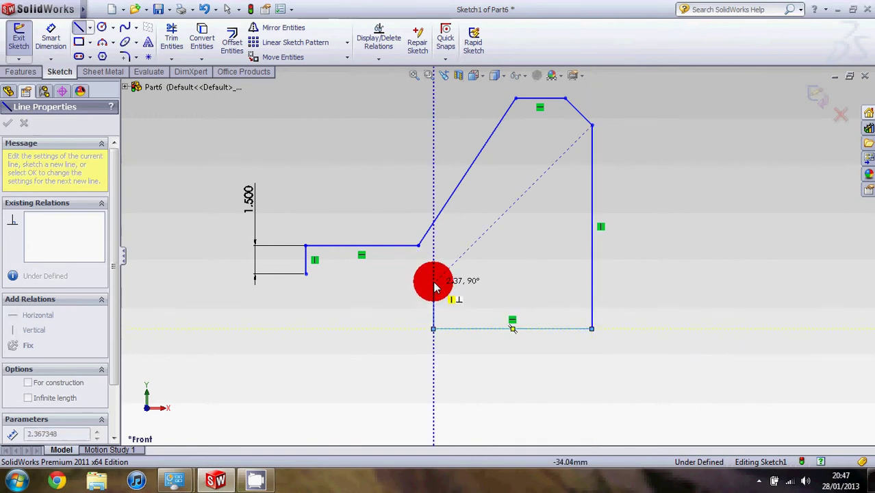
click(433, 280)
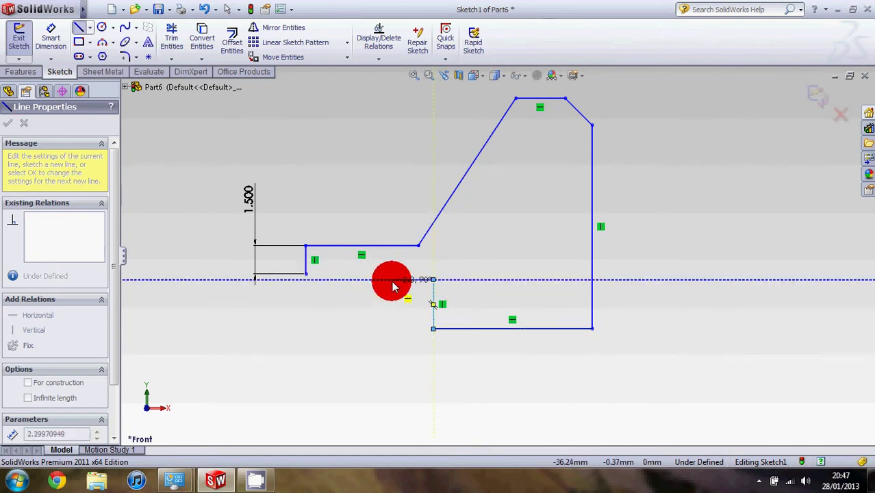
key(Escape)
Align the short vertical's free end with the 1.5 mm line's lower end and close the profile with a horizontal line about 6.7 mm long
click(81, 30)
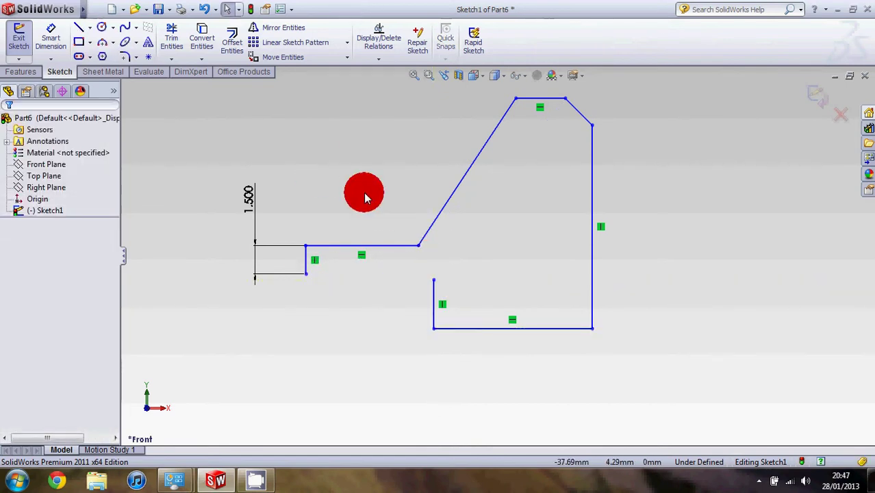
click(434, 278)
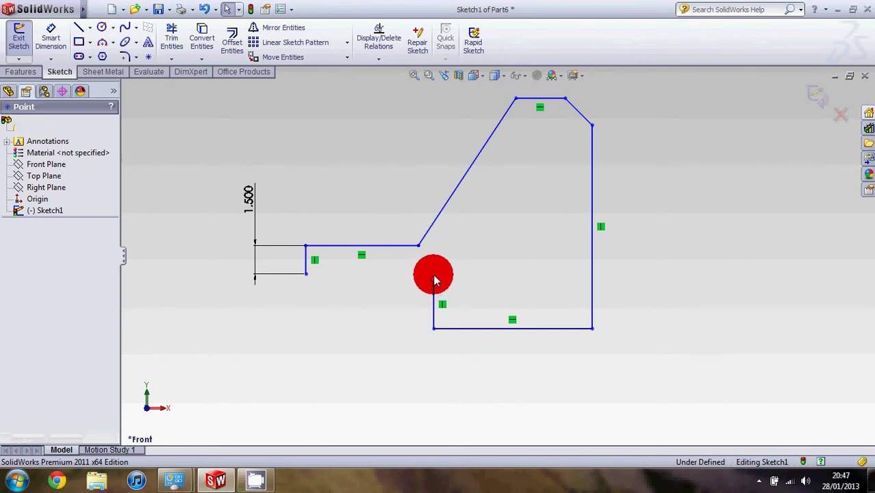
mouse_move(434, 270)
mouse_down()
mouse_move(432, 261)
mouse_move(434, 275)
mouse_up()
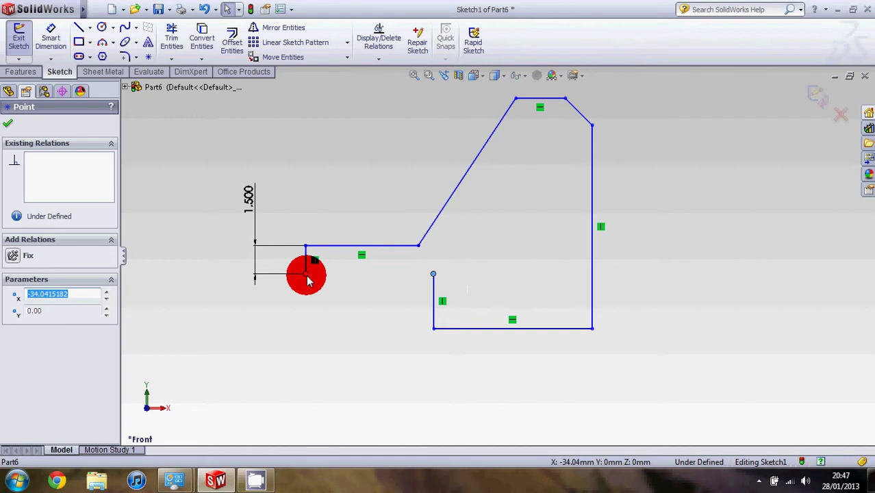
mouse_move(62, 8)
click(79, 28)
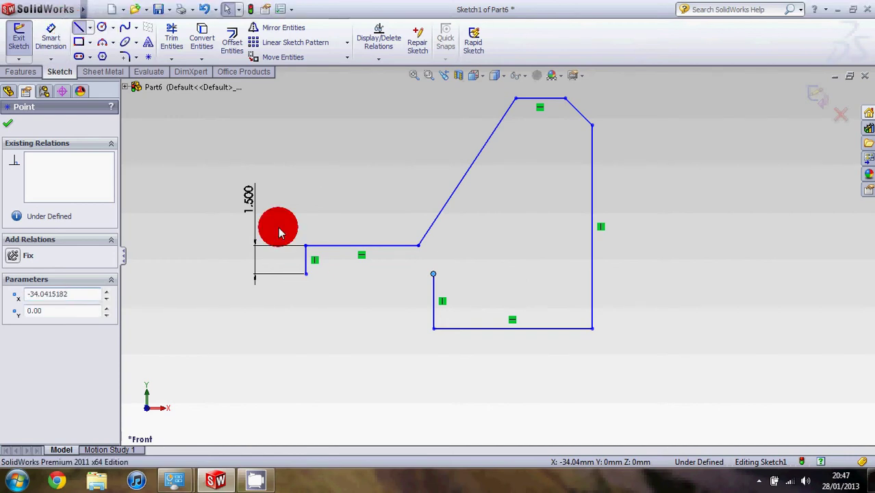
mouse_move(307, 276)
mouse_down()
mouse_move(375, 284)
mouse_move(434, 274)
mouse_up()
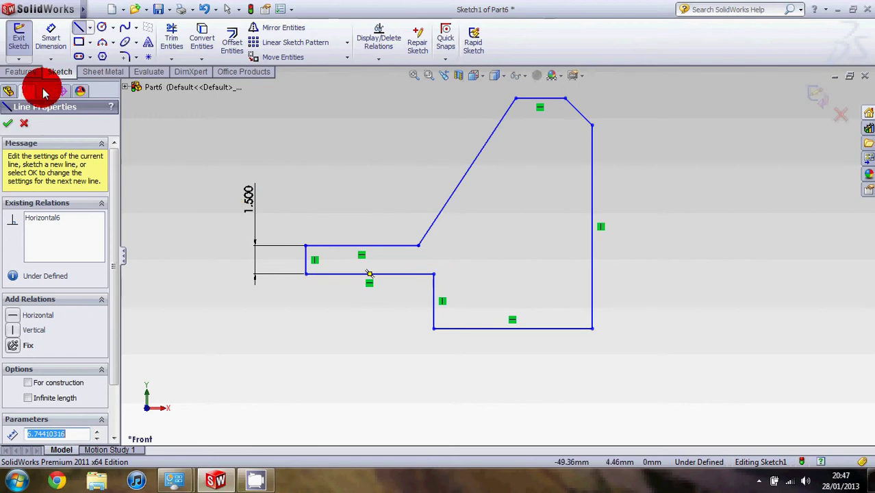
Dimension the horizontal edge that starts at the 1.5 mm line's lower end to 7 mm
click(51, 41)
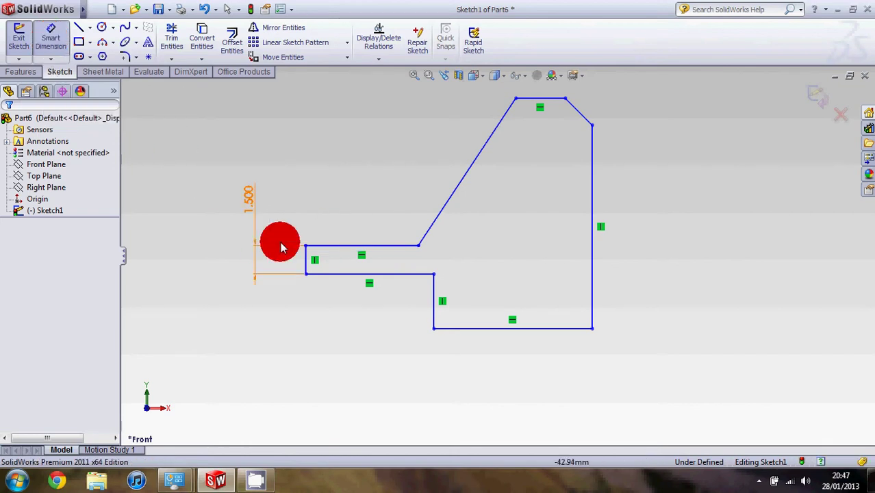
click(365, 273)
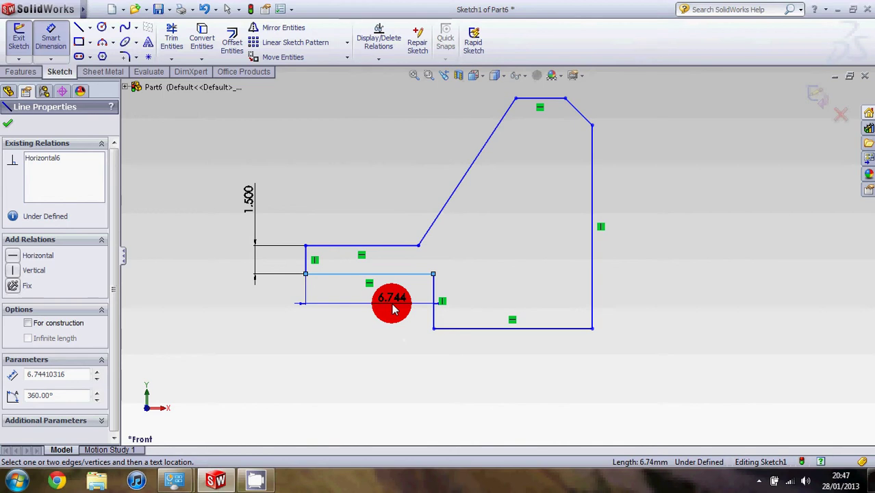
click(394, 310)
text(7mm)
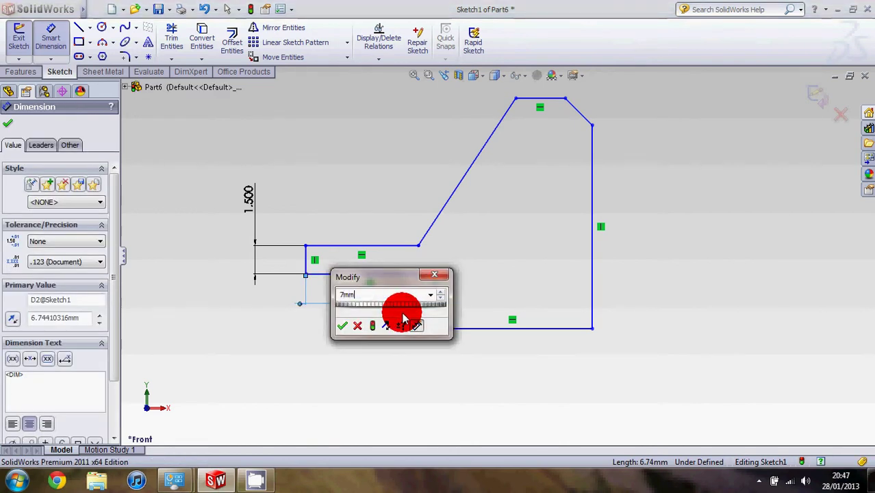
key(Return)
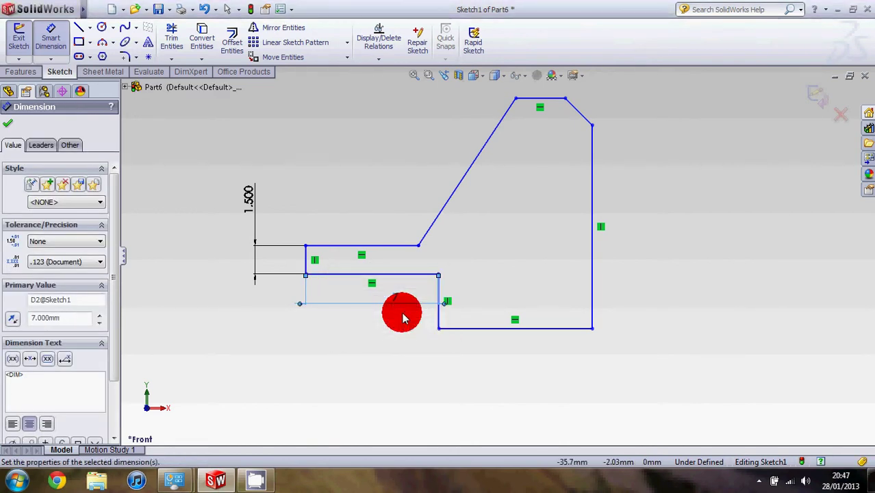
Dimension the short vertical line between the 7 mm edge and the bottom edge to 2.5 mm
click(439, 293)
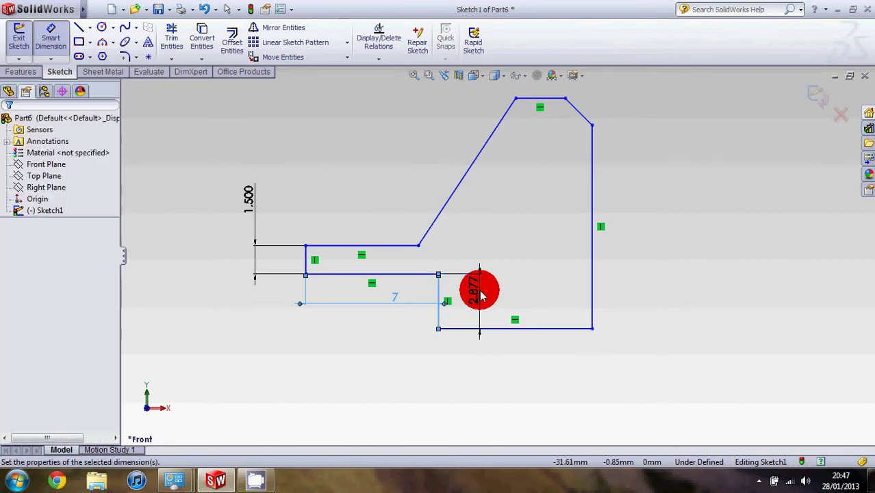
click(481, 295)
text(2.5)
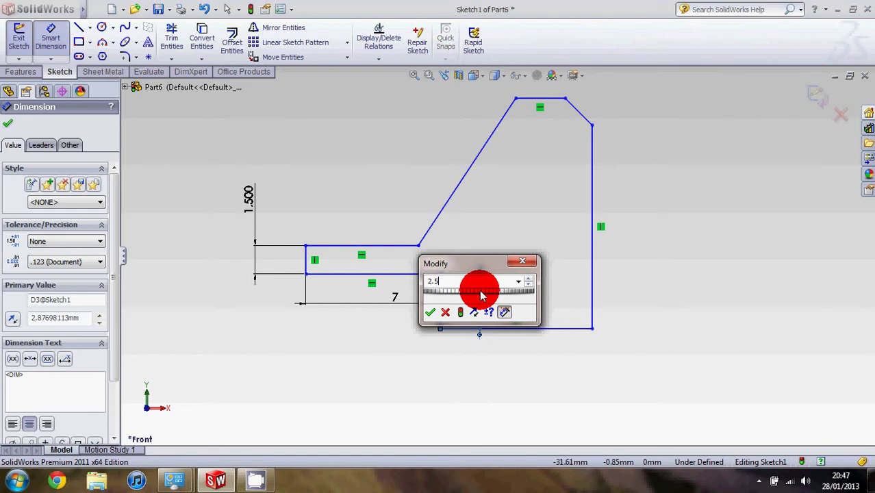
key(Return)
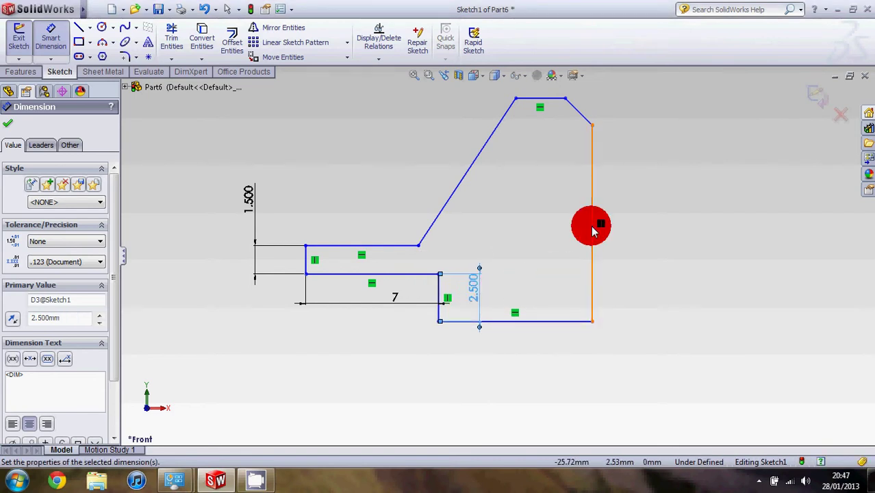
Dimension the long vertical line below the slanted corner to 8 mm
click(595, 206)
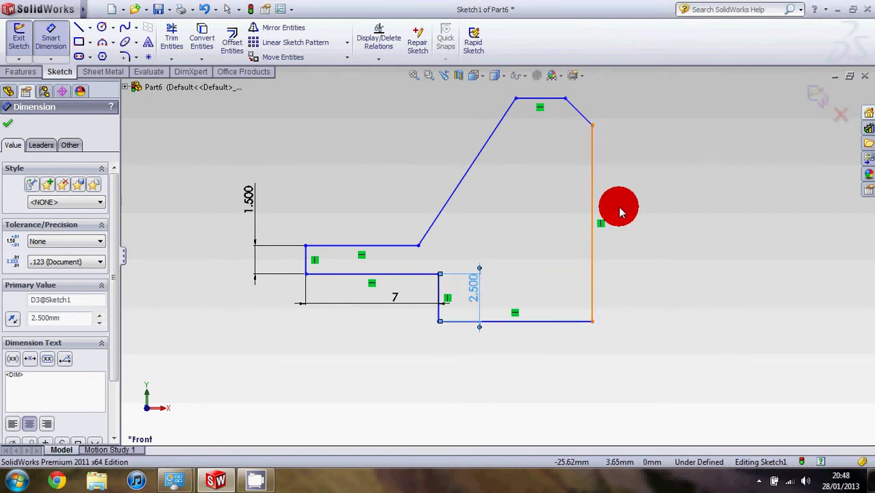
click(631, 209)
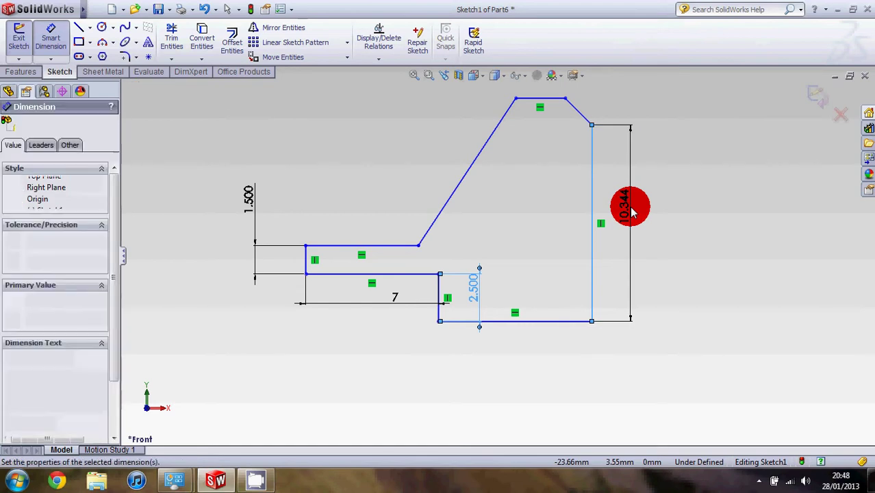
text(8mm)
key(Return)
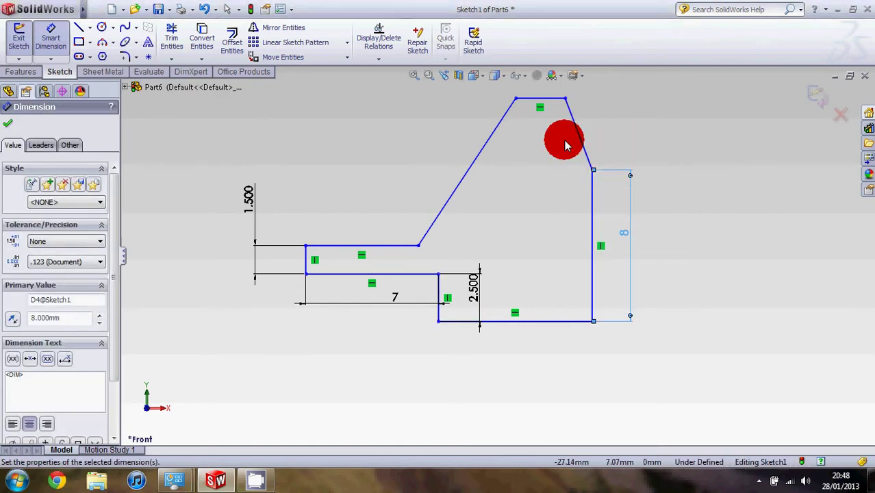
Dimension the vertical distance from the short top edge to the upper end of the 8 mm line to 1.5 mm
click(555, 99)
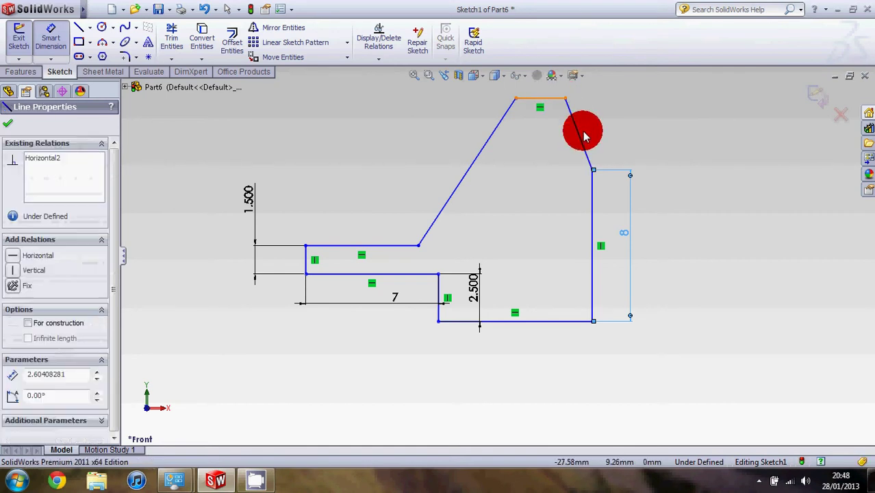
click(593, 170)
click(647, 133)
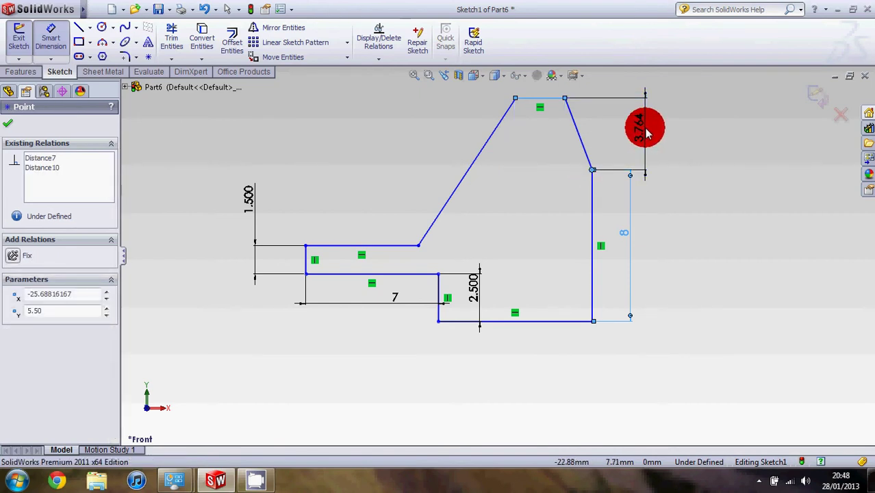
text(1.5)
key(Return)
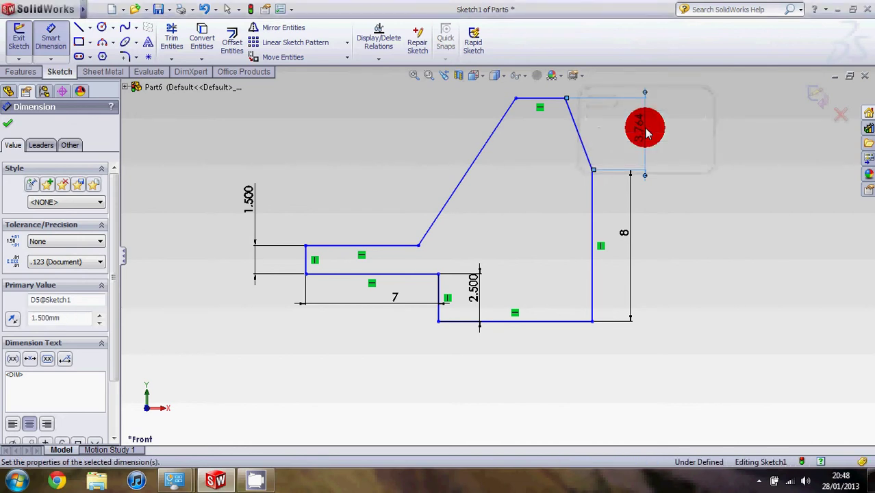
Dimension the horizontal distance between the 8 mm line and the adjacent end of the top edge to 1 mm
click(589, 171)
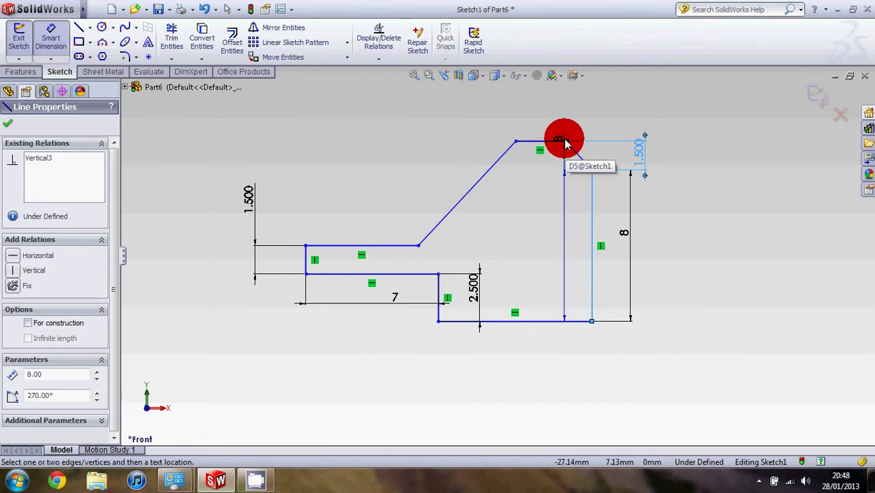
click(564, 142)
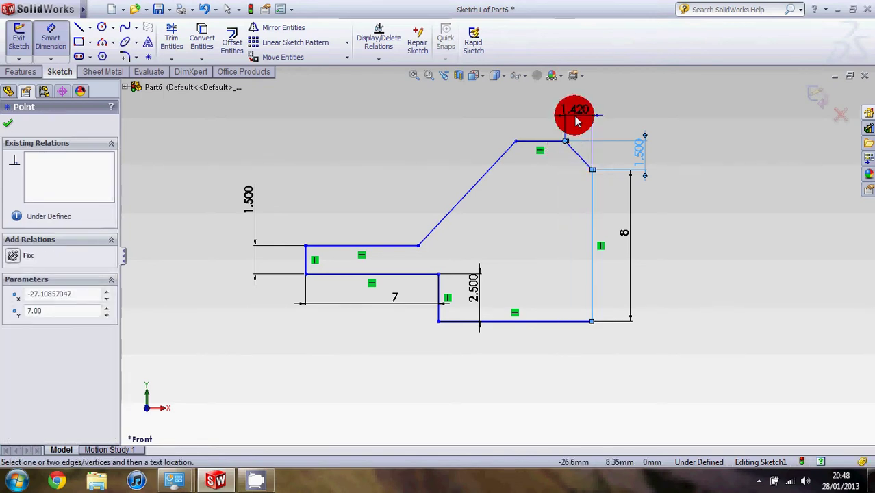
click(578, 116)
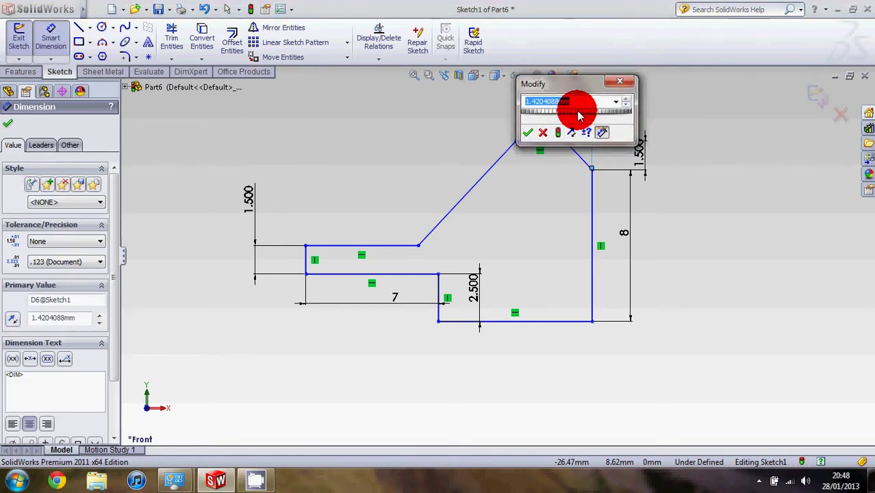
key(Return)
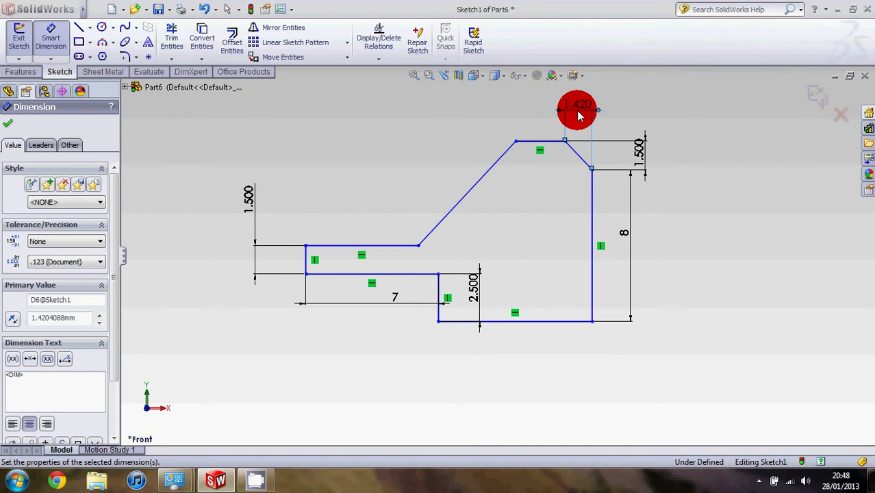
Dimension the short horizontal top edge to 2 mm, placing the dimension inside the profile
click(538, 141)
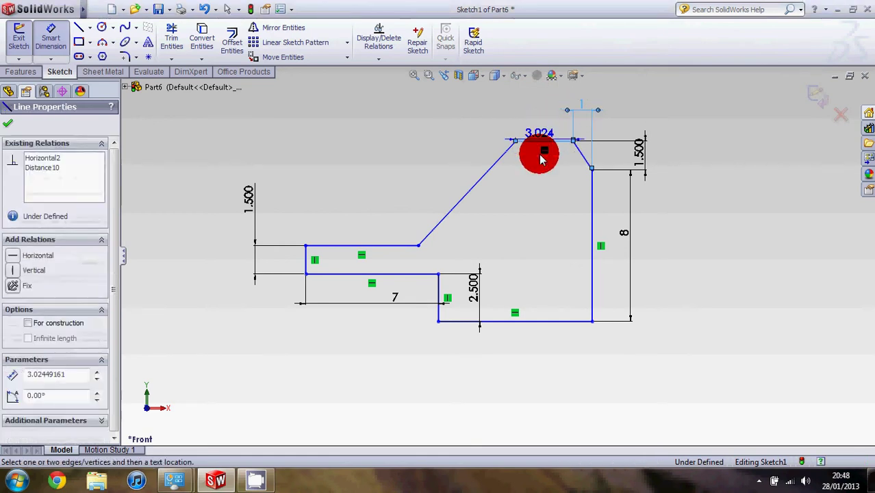
click(538, 198)
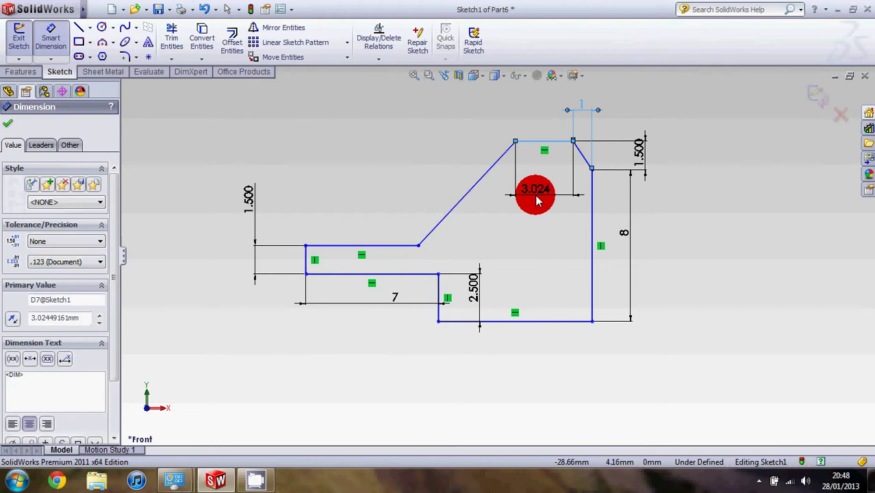
text(2.000)
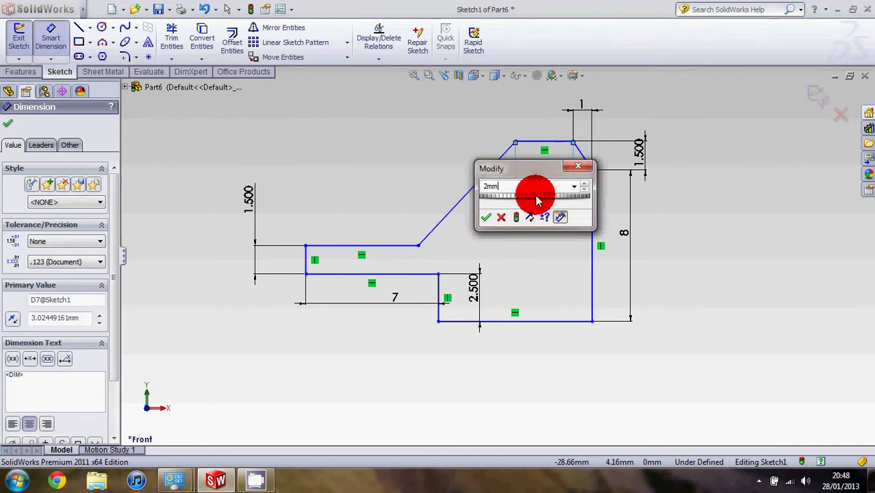
text(mm)
key(Return)
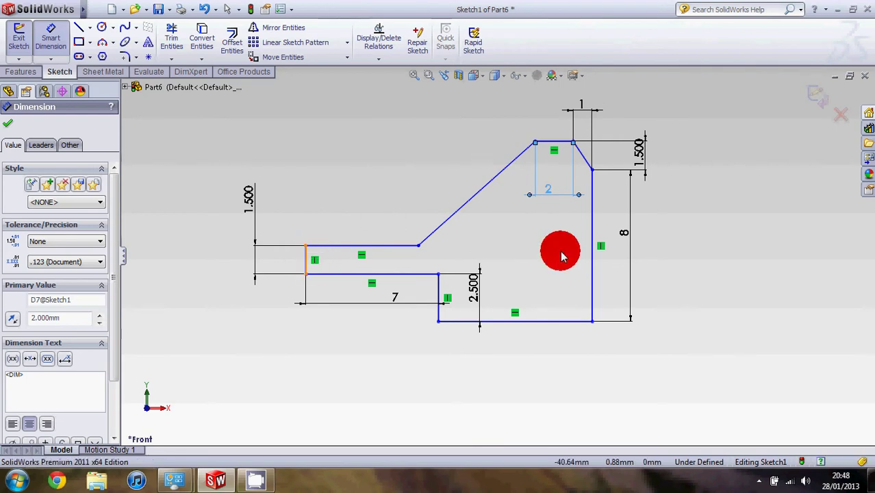
Dimension the profile's overall width between its two outer vertical lines to 13 mm, placing the dimension below the sketch
click(592, 251)
click(568, 384)
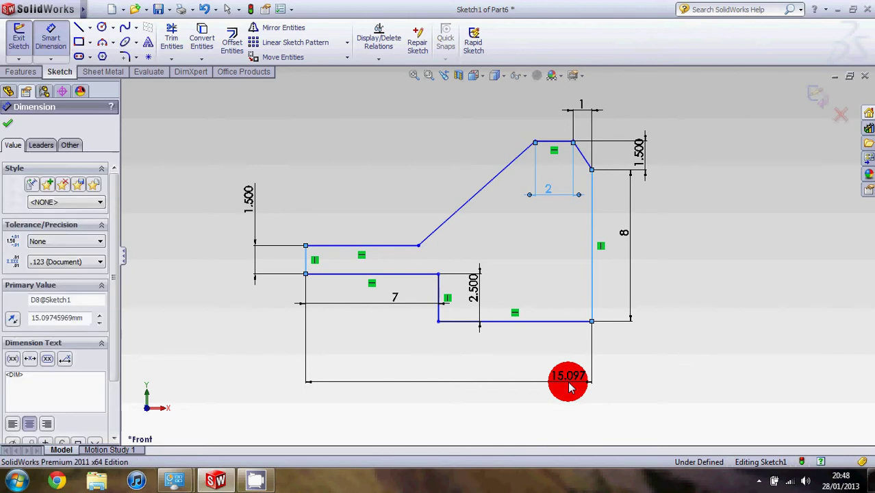
text(13mm)
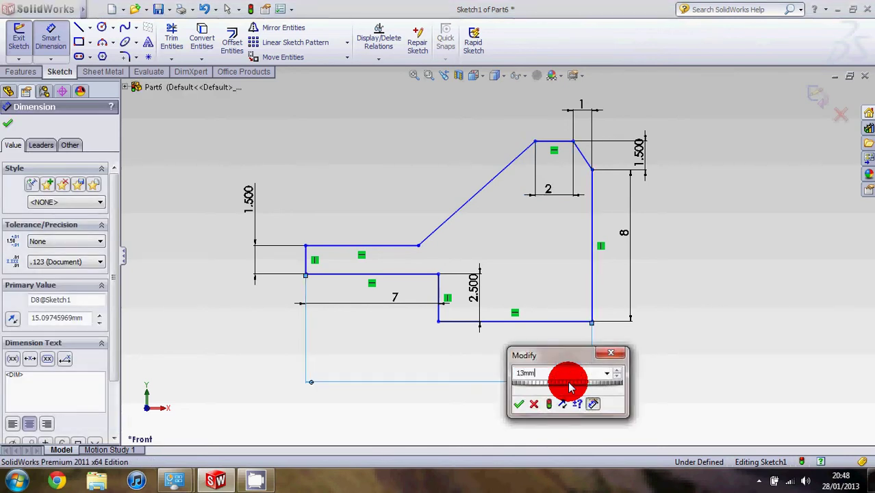
key(Return)
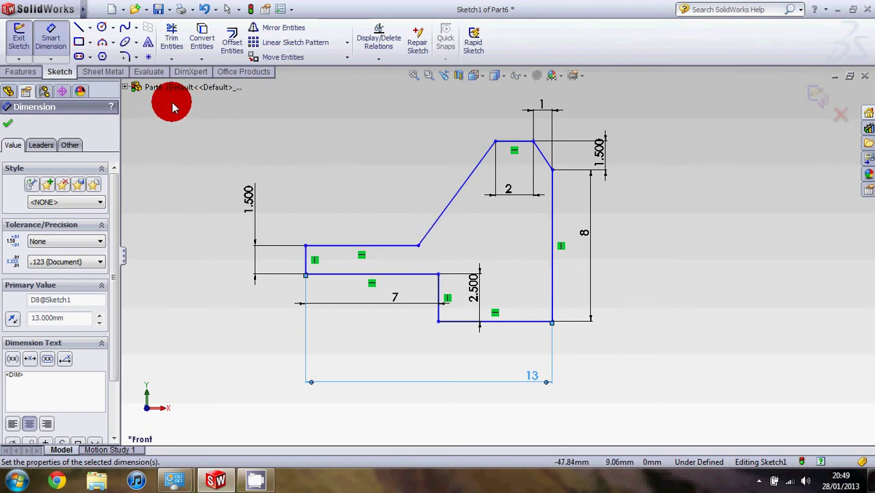
Add a 2 mm sketch fillet at the corner between the upper horizontal line and the long slanted line
click(124, 58)
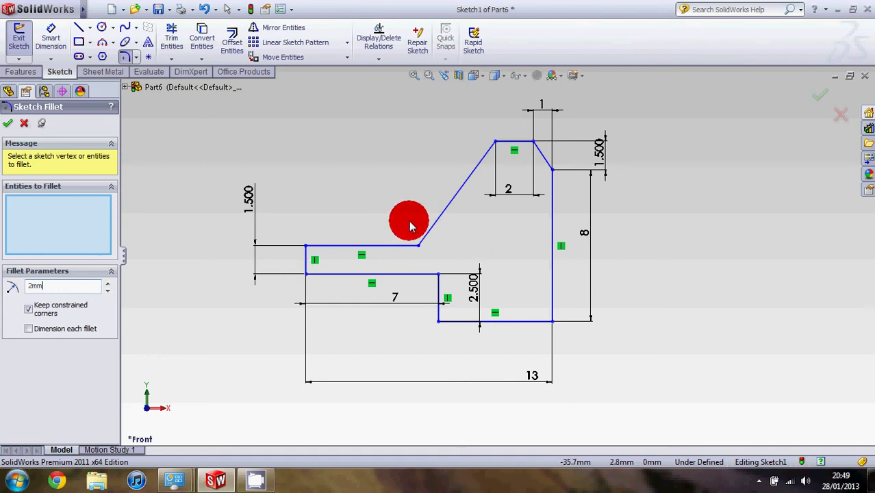
click(433, 229)
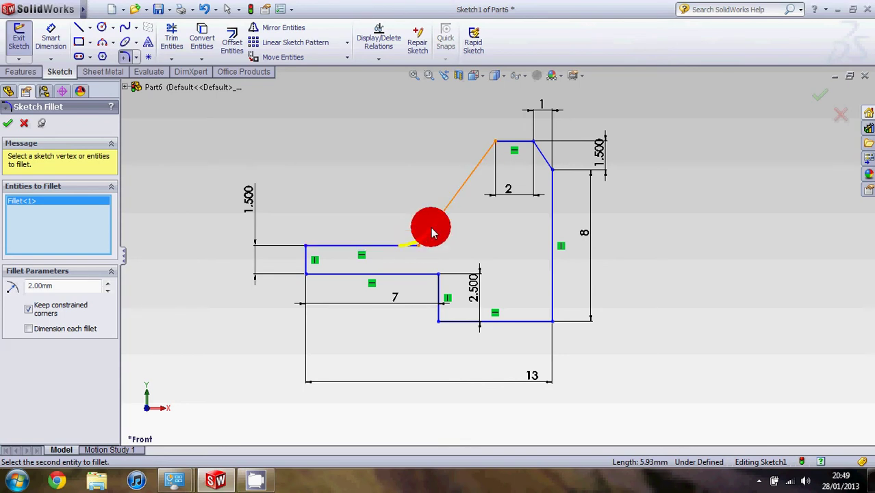
click(433, 233)
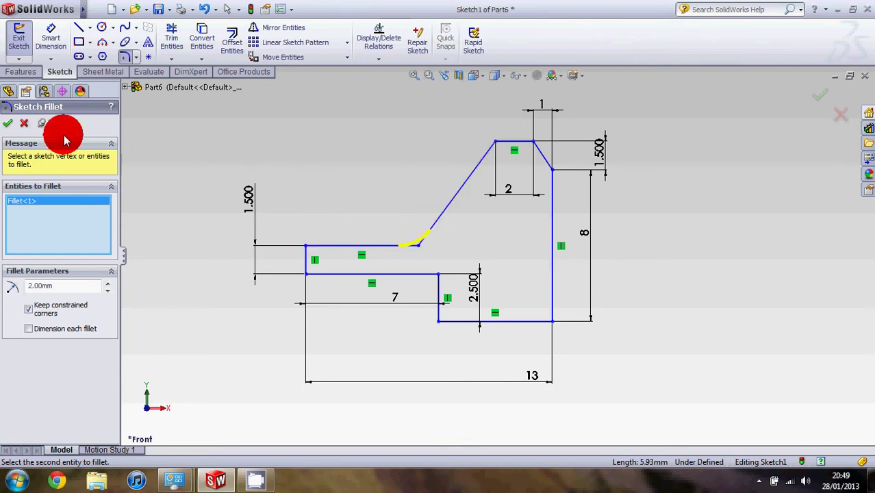
click(8, 126)
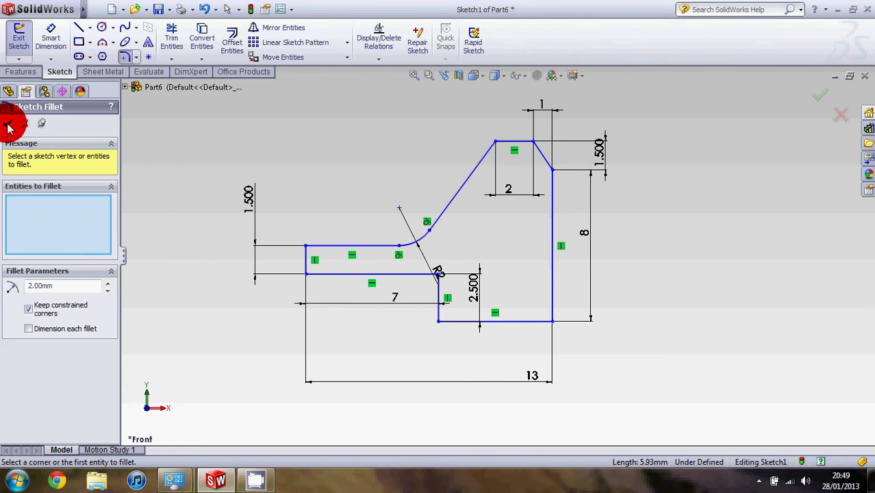
Dimension the horizontal line between the 1.5 mm vertical and the fillet to 3.04 mm
click(53, 31)
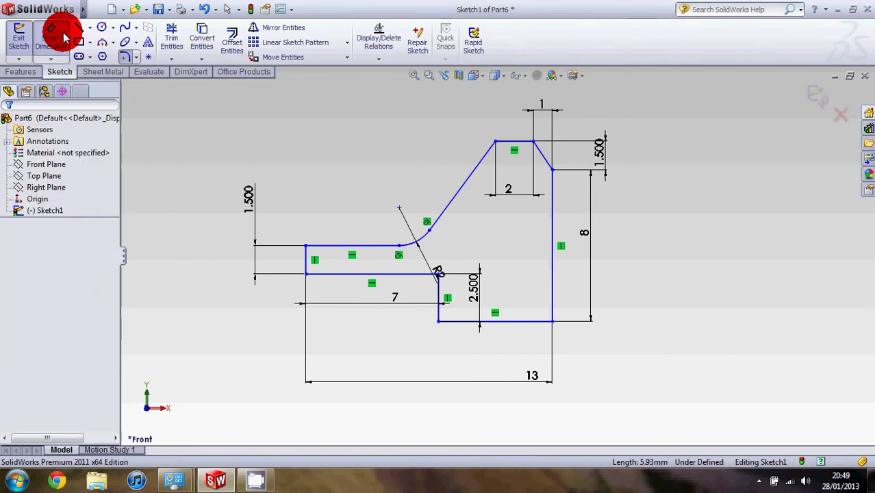
click(345, 246)
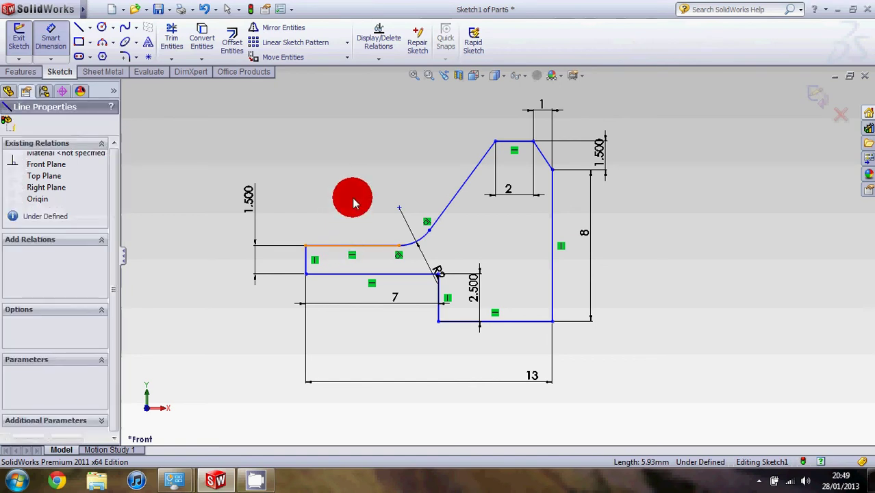
click(361, 168)
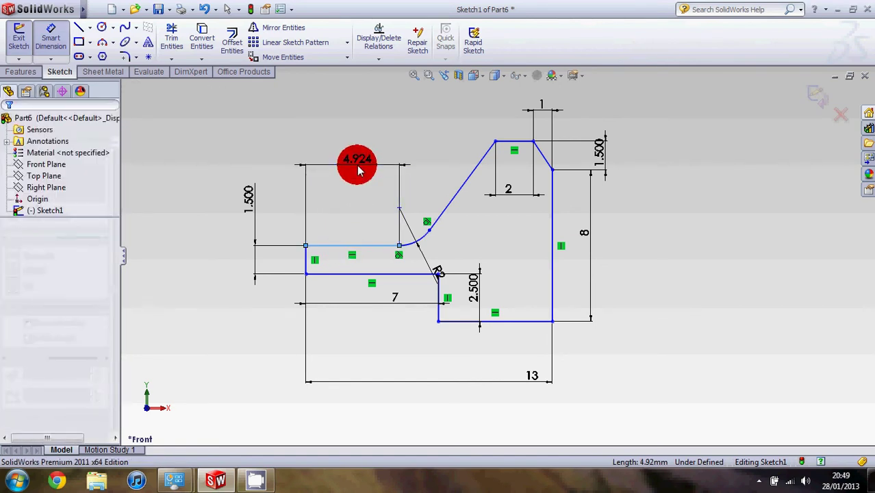
text(3.04mm)
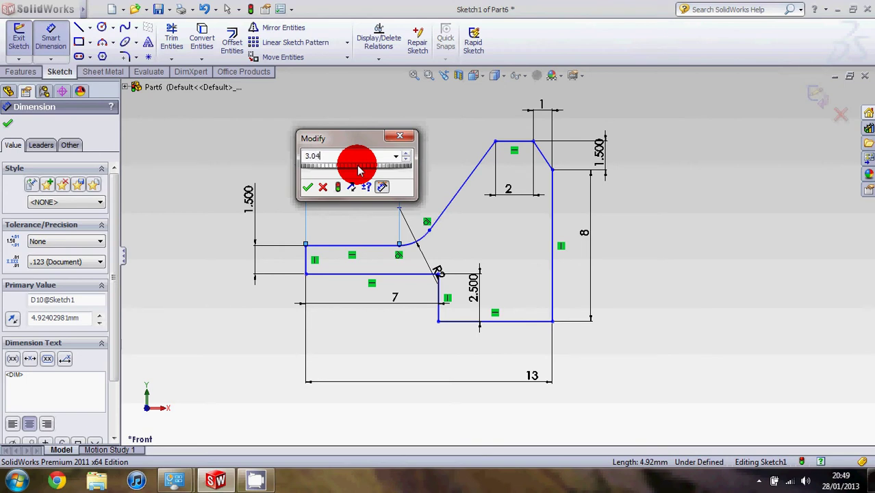
click(309, 189)
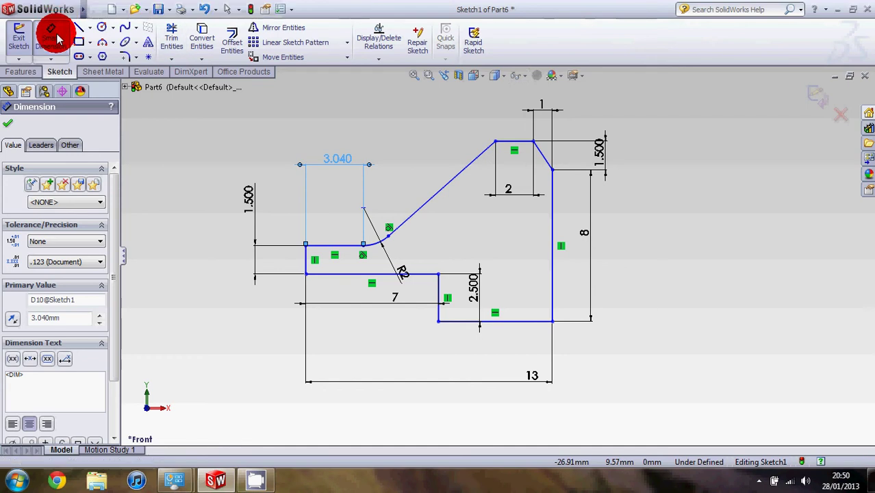
Revolve the finished profile 360° about its bottom horizontal edge with the Blind option
click(18, 44)
click(18, 44)
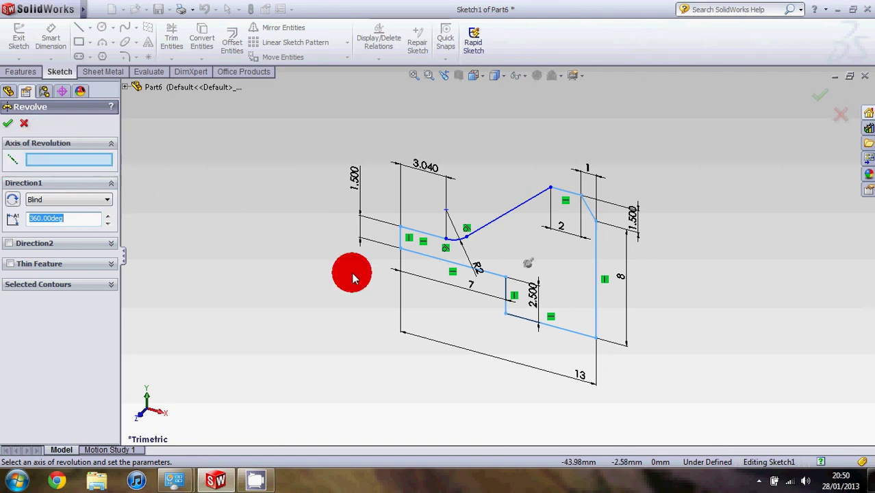
click(576, 337)
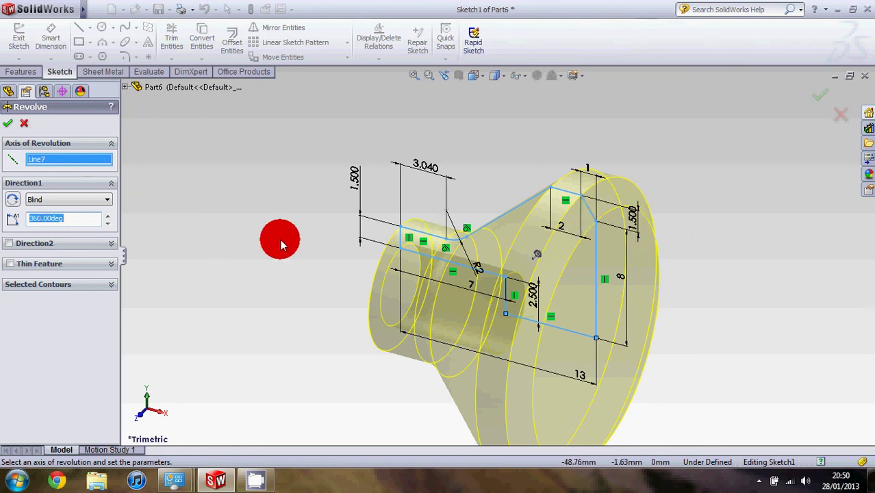
click(8, 126)
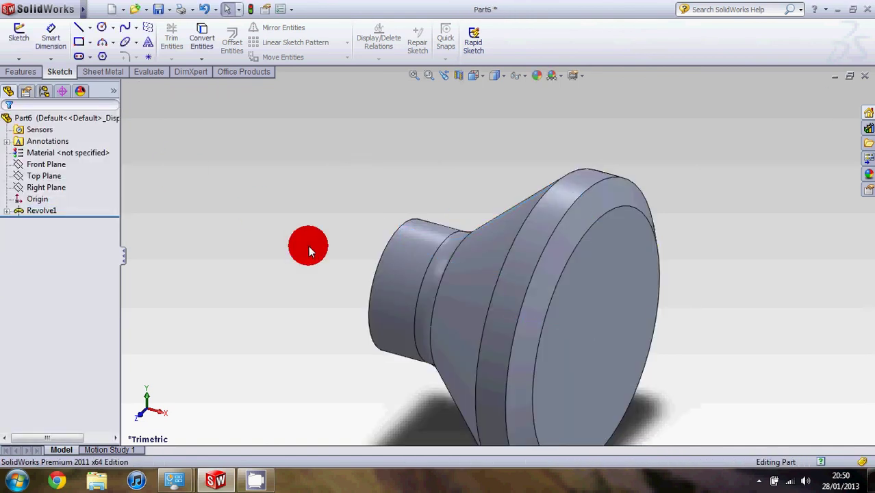
Examine the revolved part from all sides, including its bored hub and flat face, and fit it in view
key(Up)
key(Up)
key(Up)
key(Up)
key(Up)
key(Up)
key(Up)
key(Up)
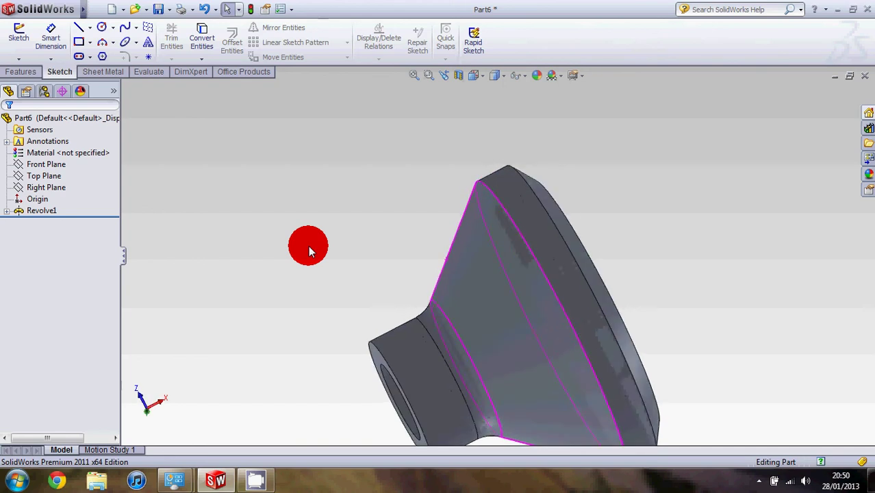
key(Up)
key(Up)
key(Up)
key(Up)
key(Up)
key(Up)
key(Right)
key(Right)
key(Right)
key(Right)
key(Right)
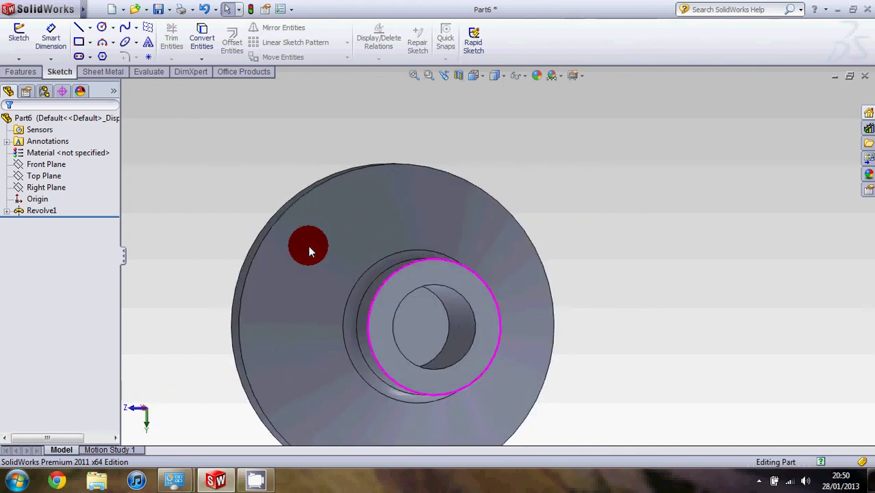
key(Right)
key(Right)
key(Left)
key(Left)
key(Left)
key(Left)
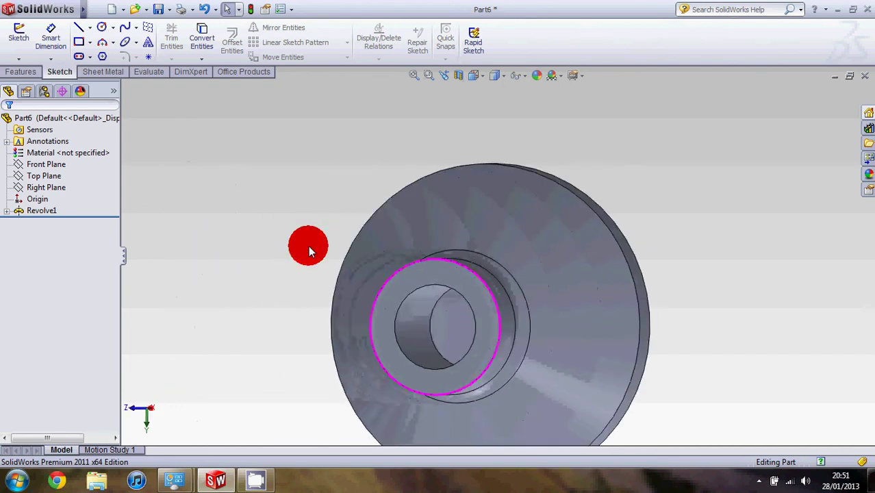
key(Left)
key(Left)
key(Left)
key(Left)
key(Left)
key(Left)
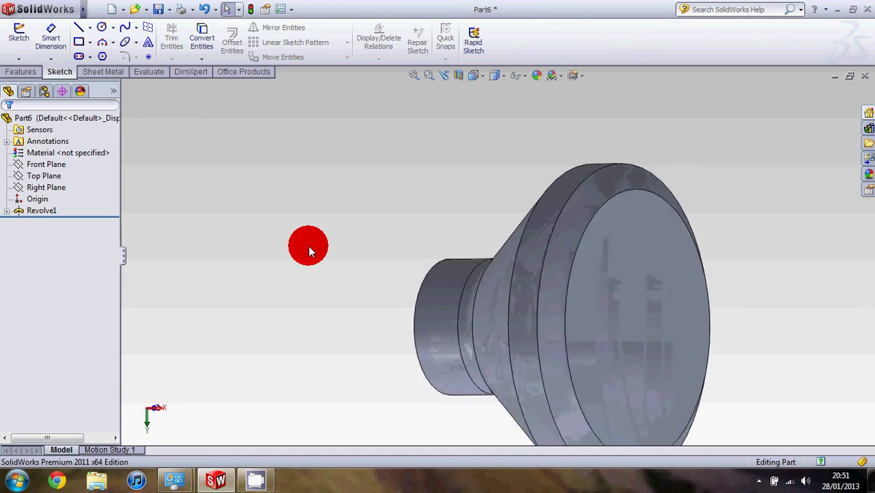
key(Left)
key(Up)
key(Up)
key(Right)
key(Right)
key(Right)
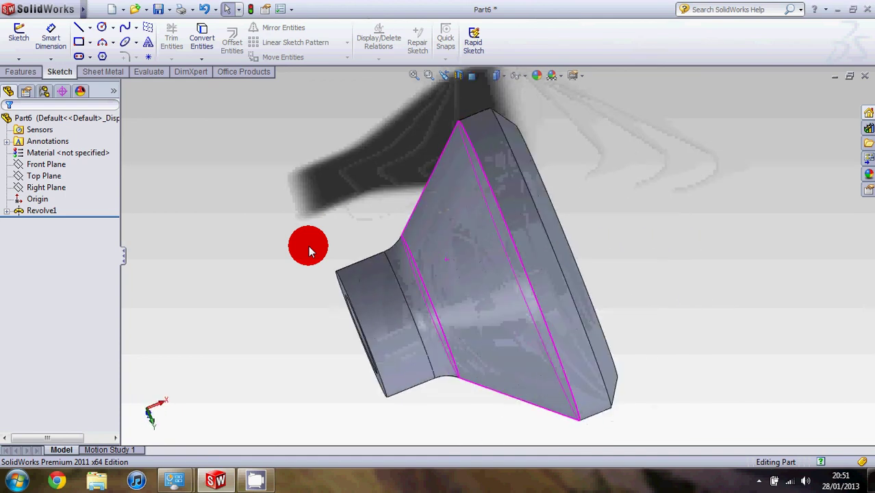
key(Right)
key(Right)
key(Right)
key(Left)
key(Left)
key(Left)
key(Left)
key(Left)
key(Left)
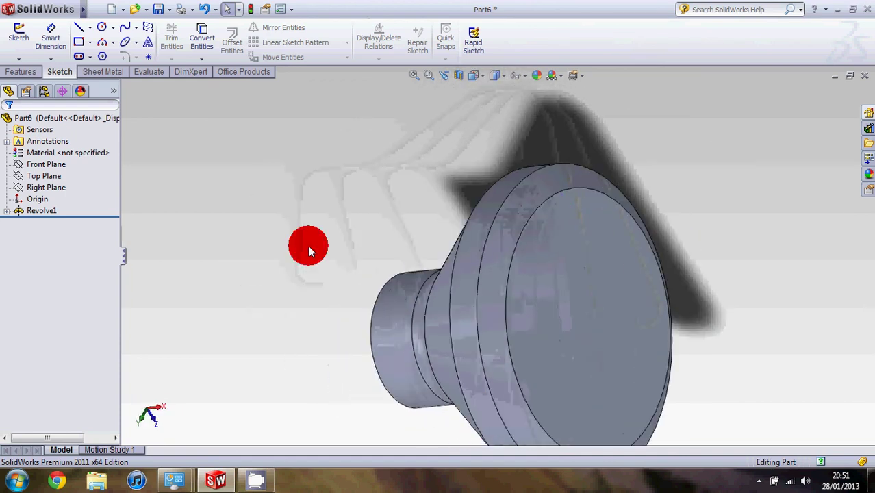
key(Left)
key(Left)
key(Left)
key(Left)
key(Left)
key(Left)
key(Left)
key(Left)
key(Left)
click(414, 75)
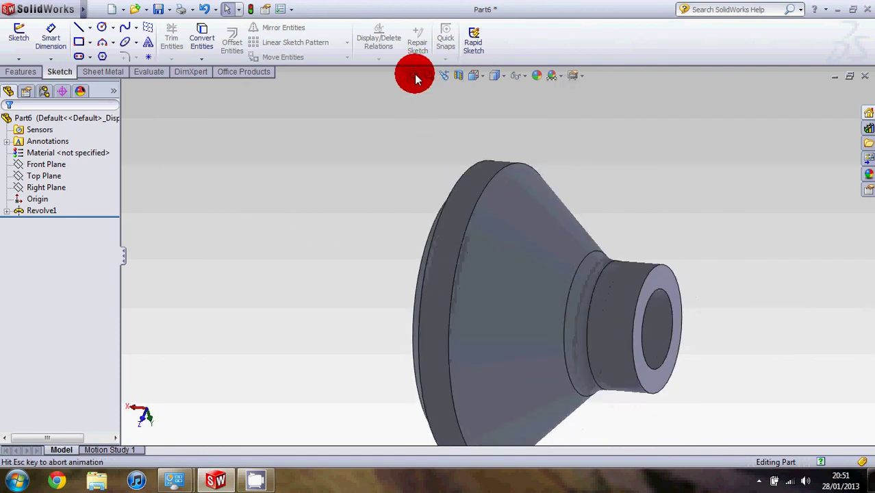